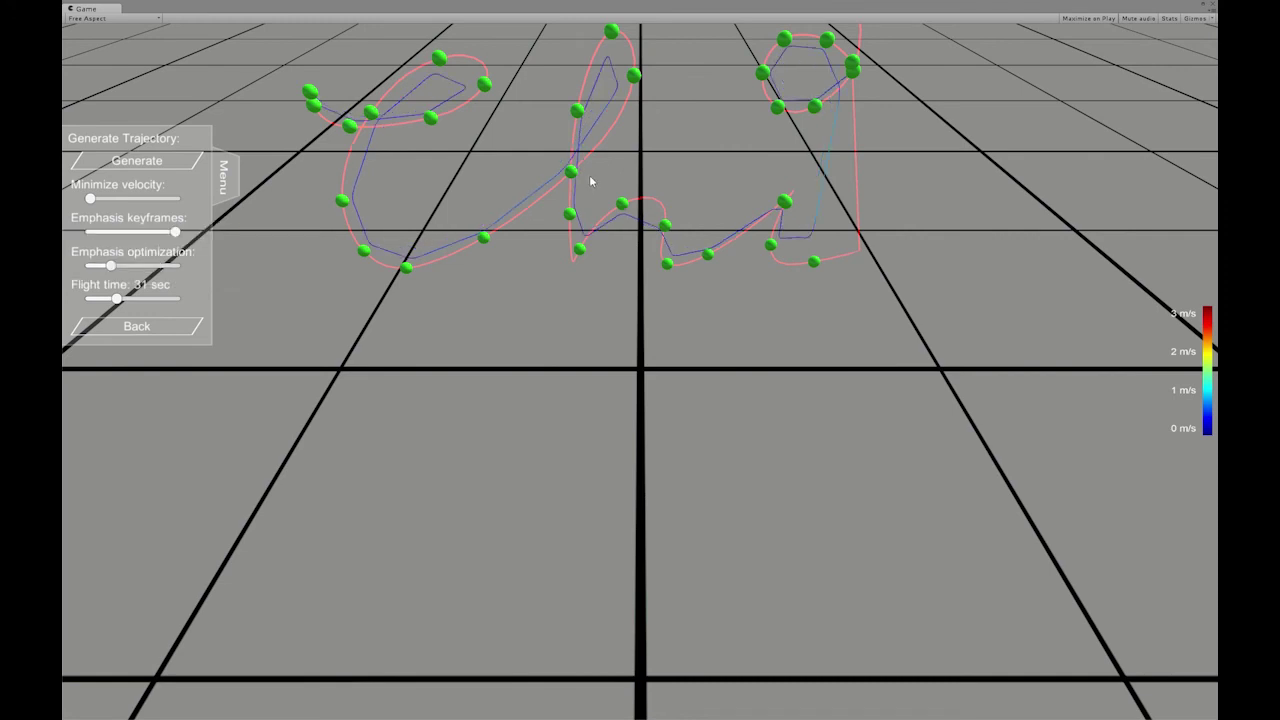
# Step: Inspect keyframes on the 'chi' path, then drag optimization emphasis to its minimum
pyautogui.click(313, 108)
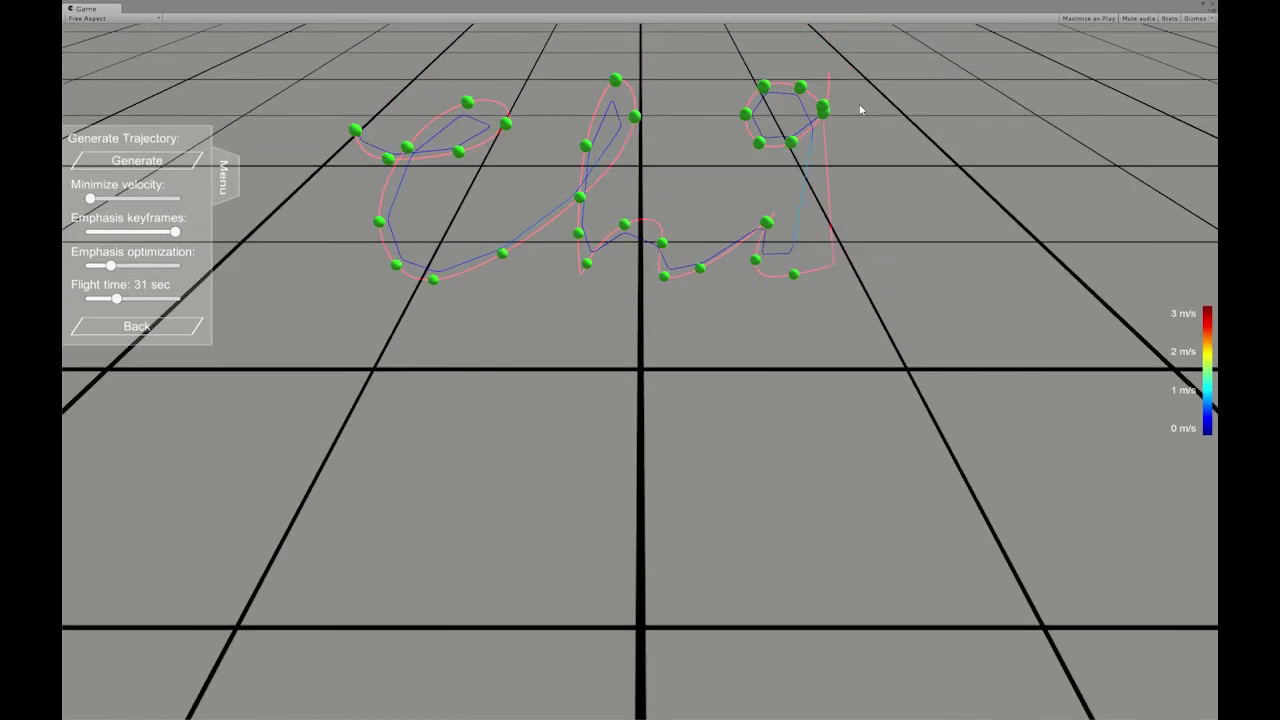
pyautogui.click(822, 108)
pyautogui.click(857, 122)
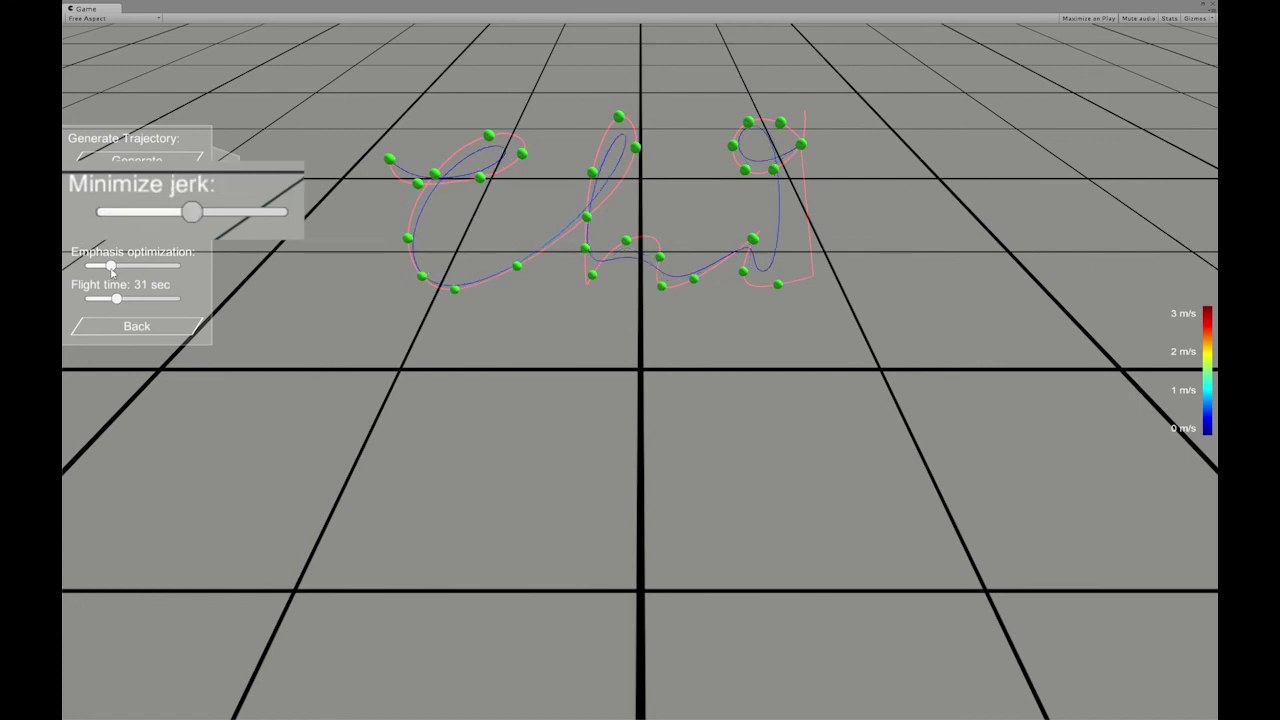
pyautogui.moveTo(112, 271); pyautogui.dragTo(90, 270)
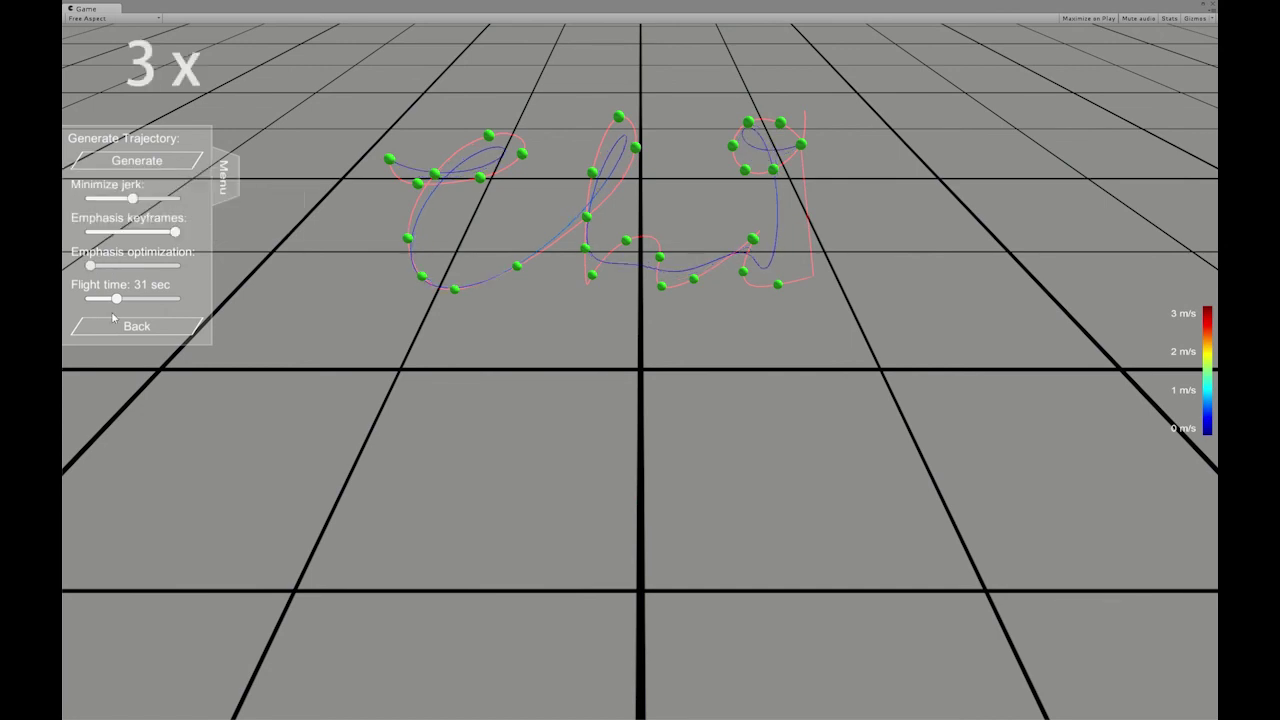
# Step: Shorten the handwritten trajectory's flight time, then bring up the Simulate & Fly options
pyautogui.click(134, 330)
pyautogui.click(134, 150)
pyautogui.click(120, 304)
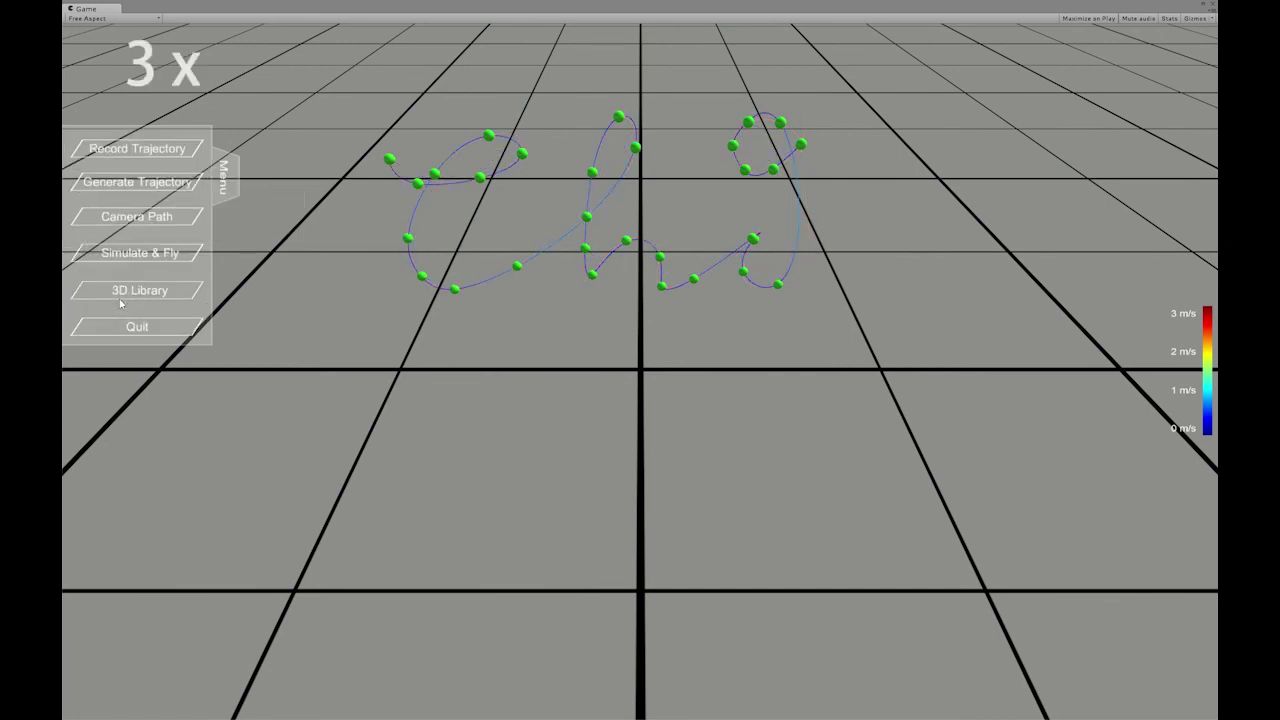
pyautogui.click(134, 176)
pyautogui.click(156, 325)
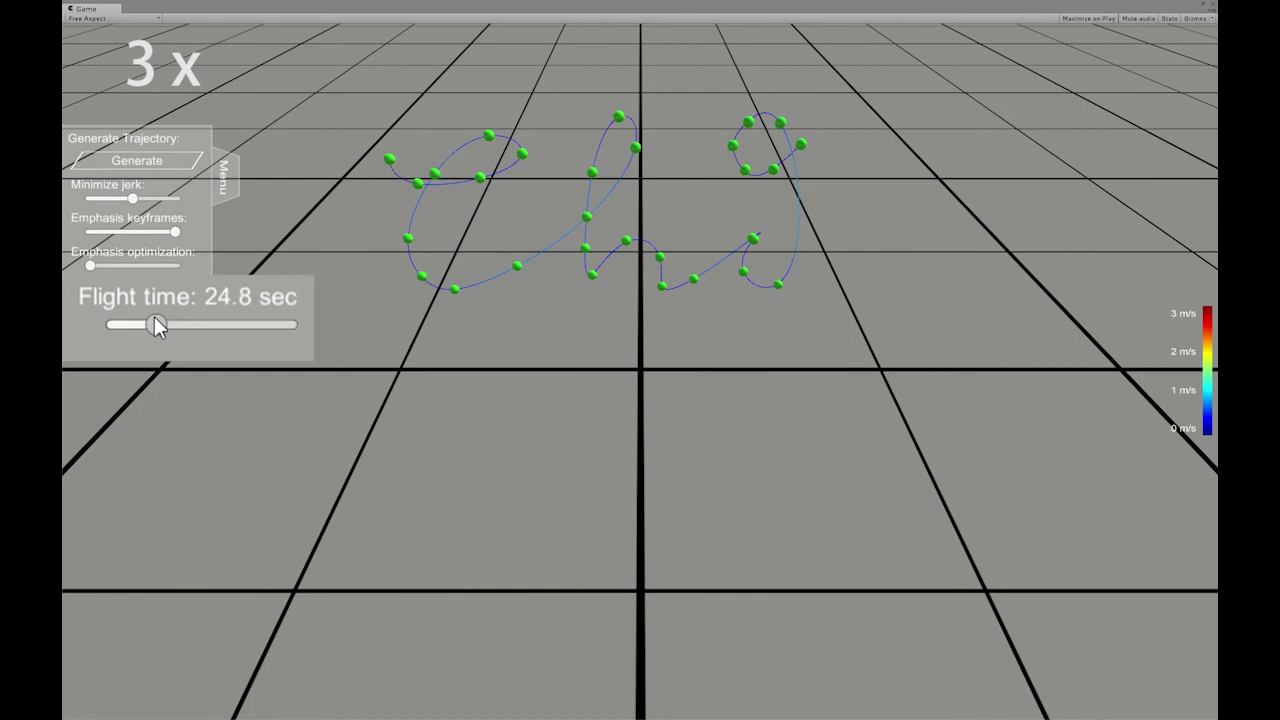
pyautogui.moveTo(155, 324); pyautogui.dragTo(143, 324)
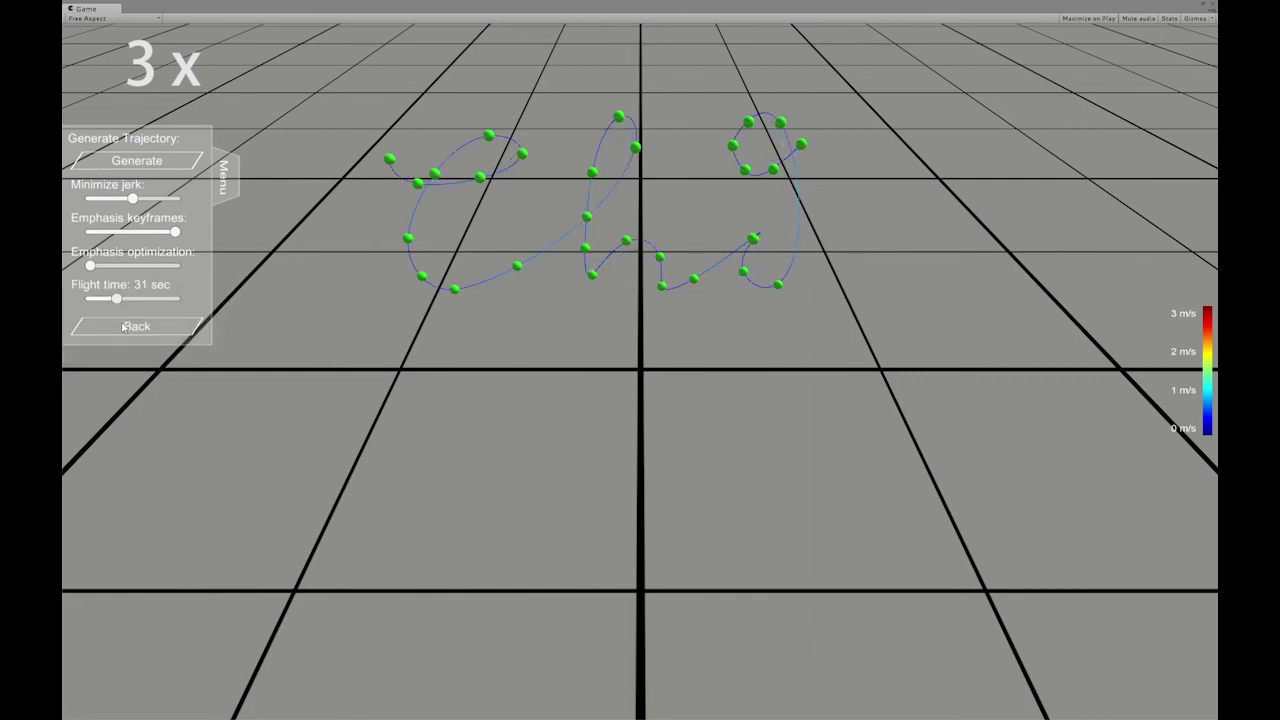
pyautogui.click(125, 331)
pyautogui.click(127, 258)
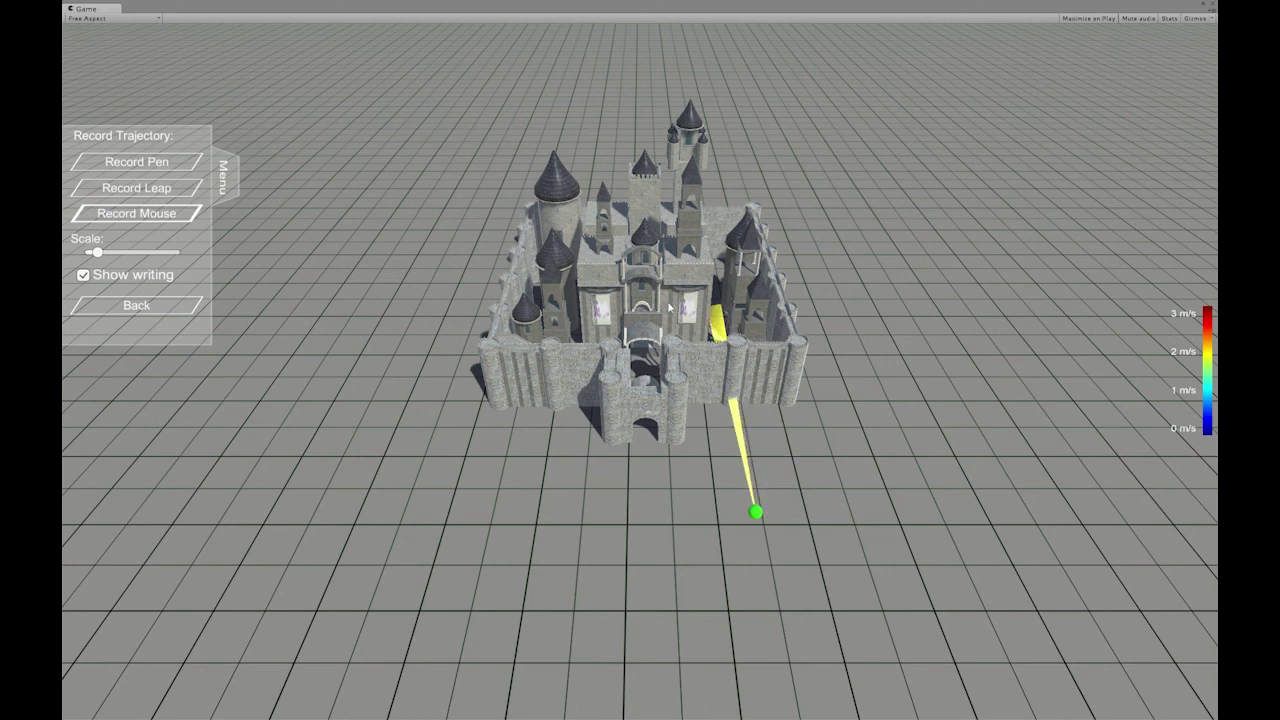
# Step: Place a camera keyframe beside the castle
pyautogui.click(904, 361)
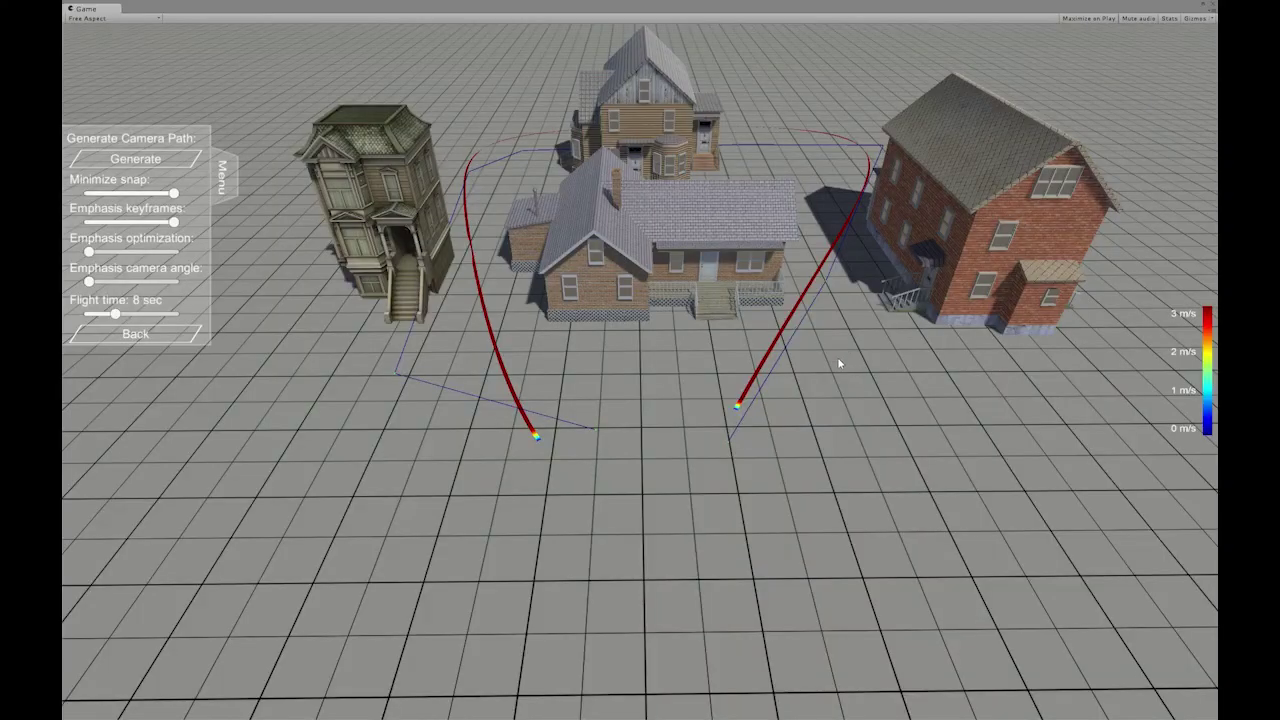
# Step: Leave the current options and hide the menu to watch the house camera path play
pyautogui.click(135, 333)
pyautogui.click(135, 289)
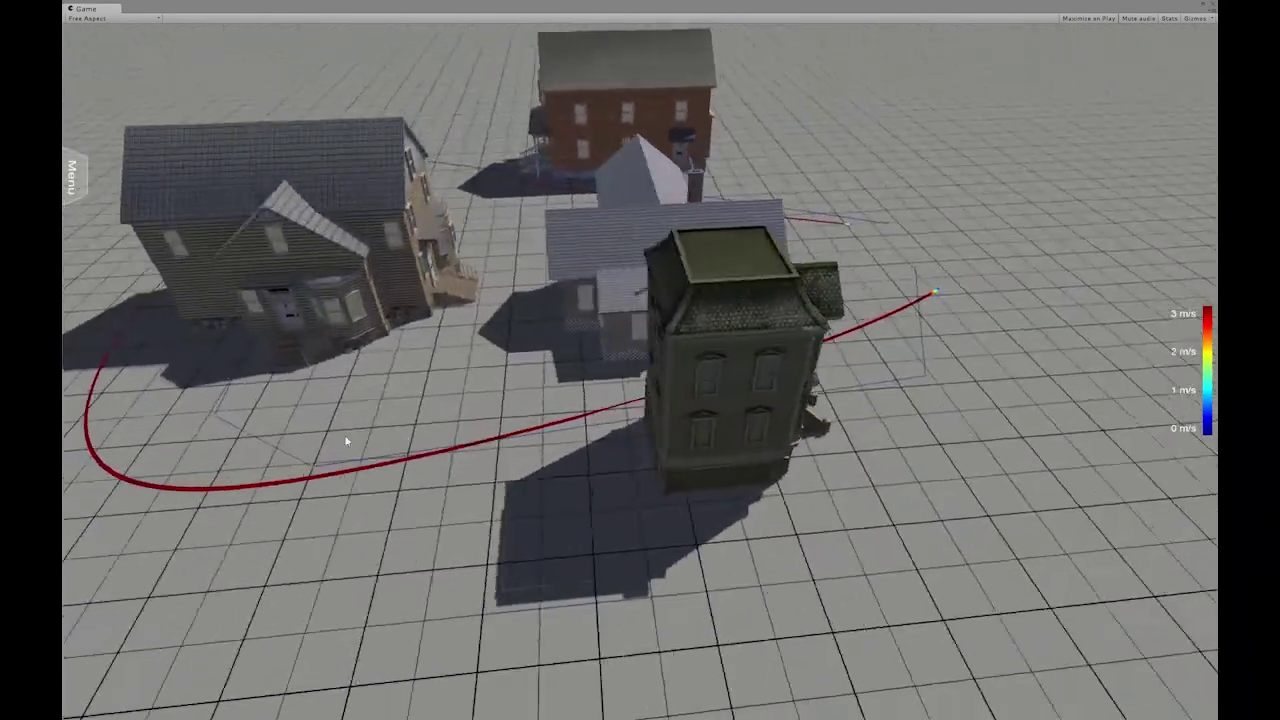